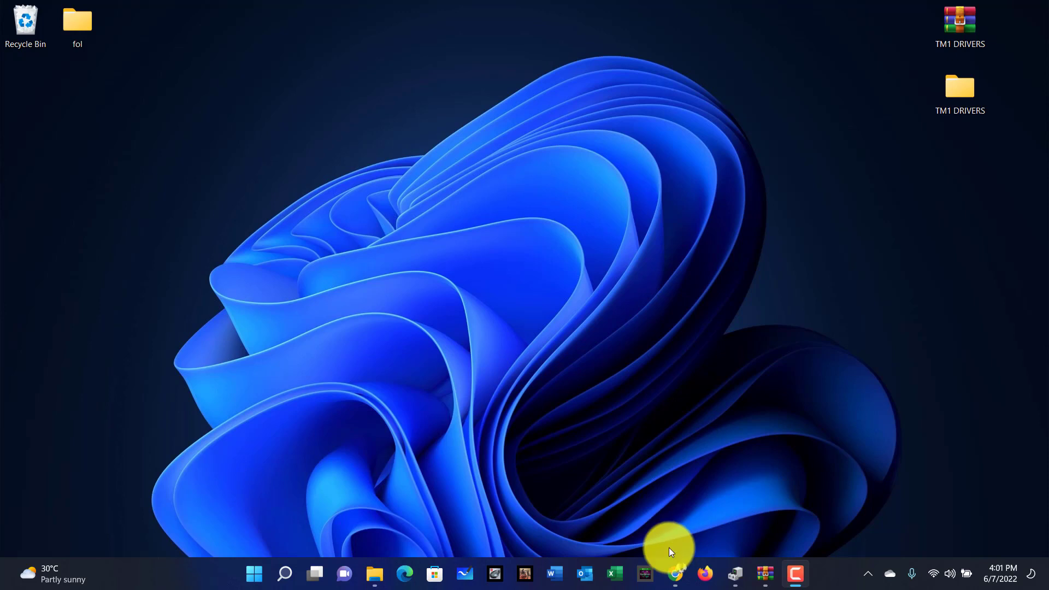
Step: Bring the Chrome window with the TM1 laptop sound driver article back to the front
click(670, 573)
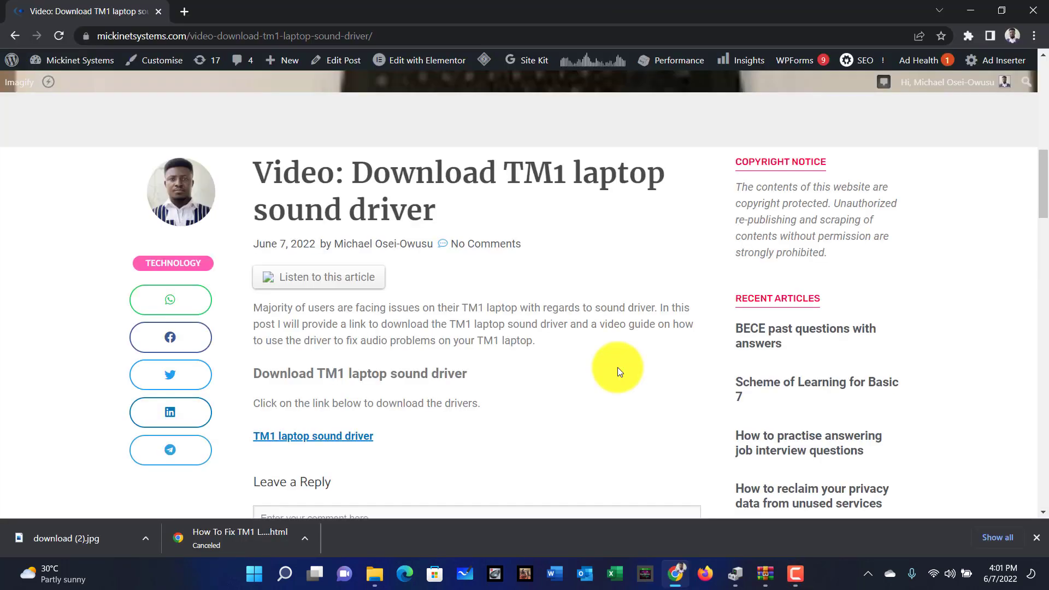
Step: Scroll the Mickinet article and follow the 'TM1 laptop sound driver' link to Google Drive
scroll(517, 371, up, 2)
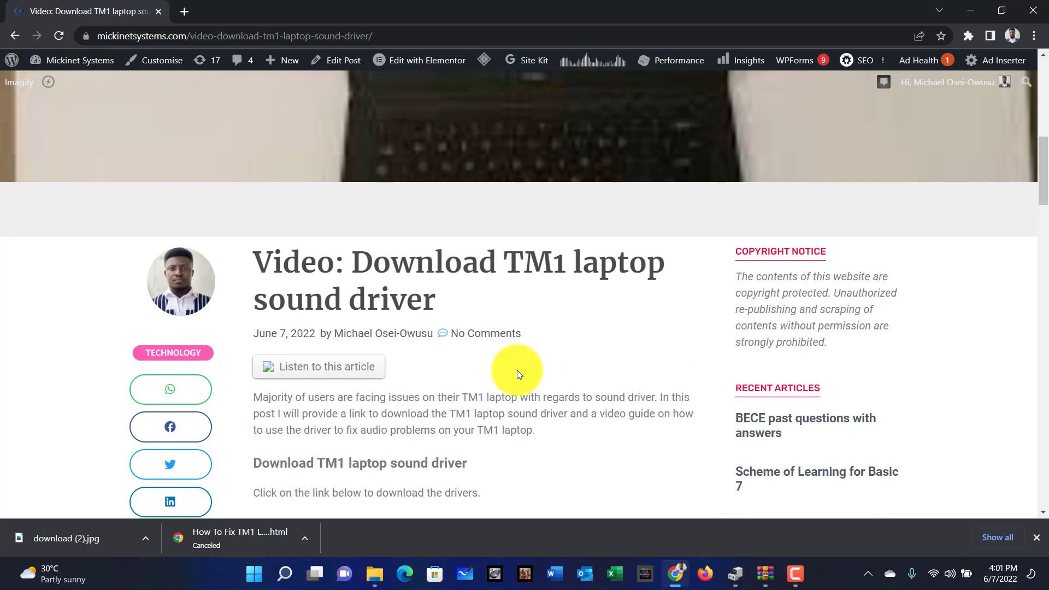
scroll(518, 370, down, 2)
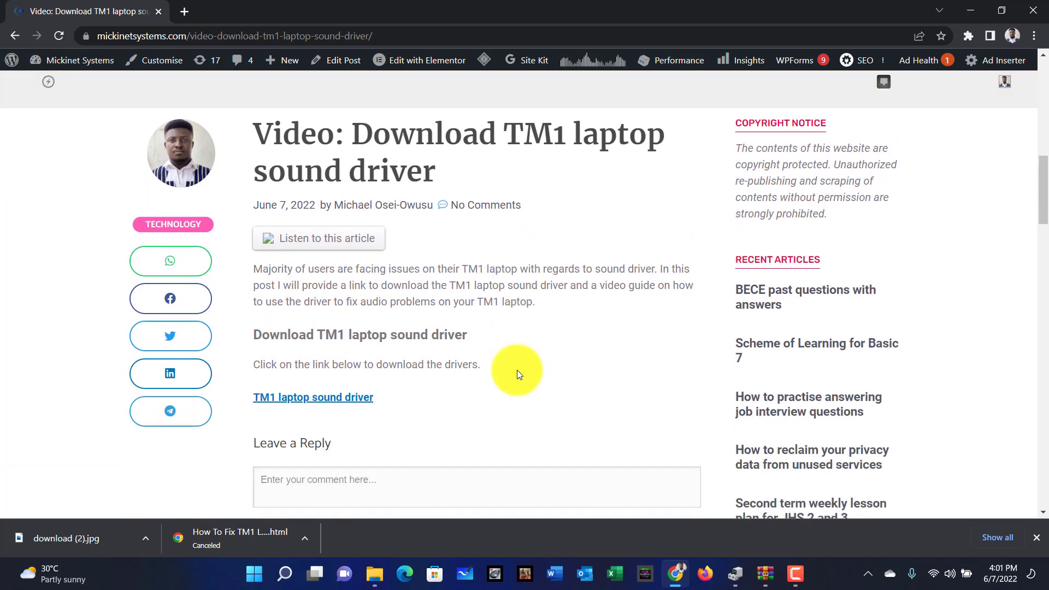
scroll(534, 297, up, 1)
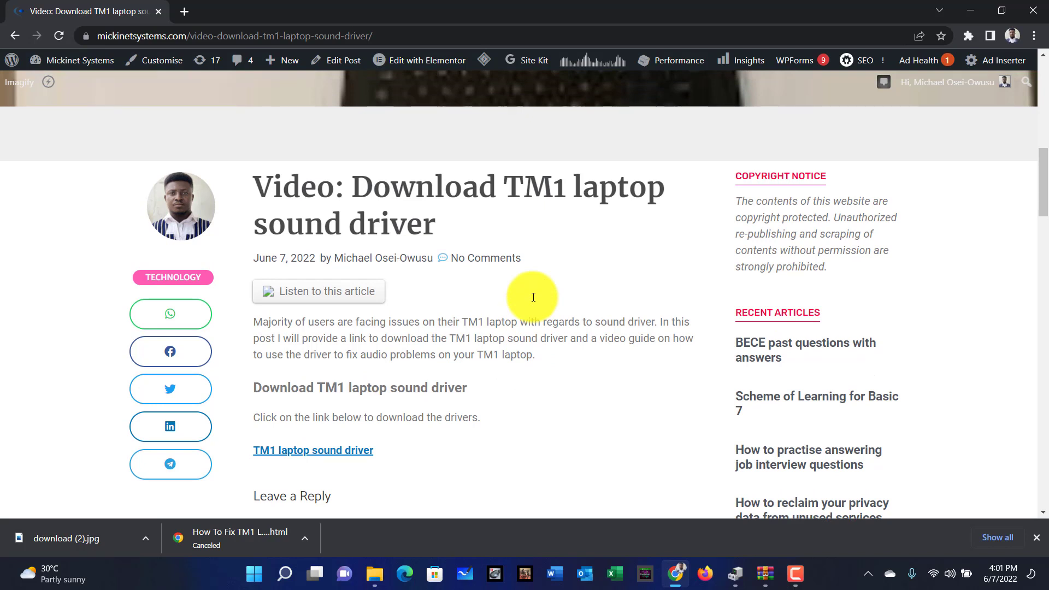
scroll(554, 358, down, 1)
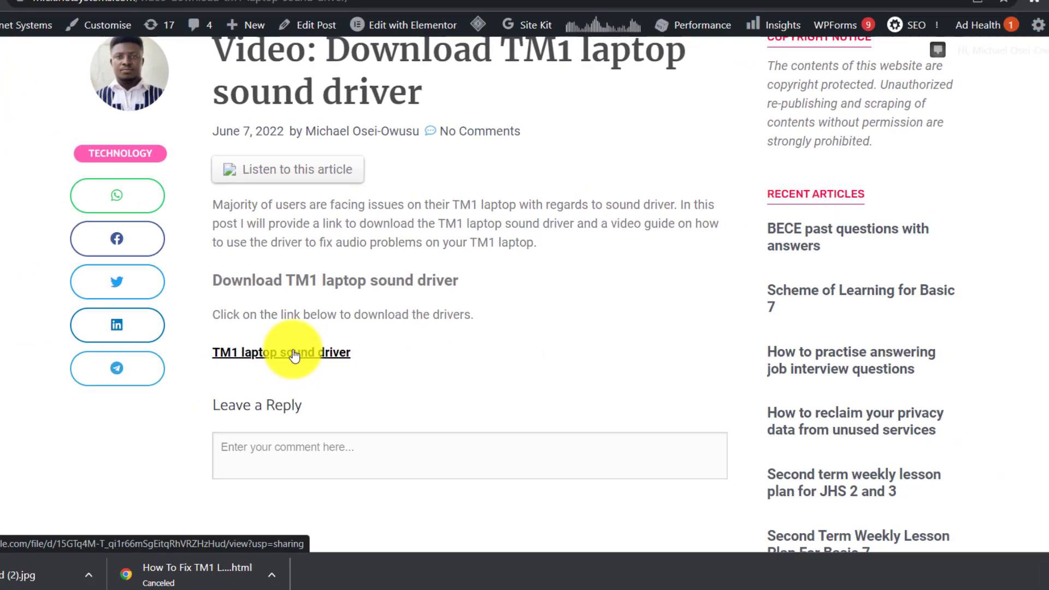
click(257, 369)
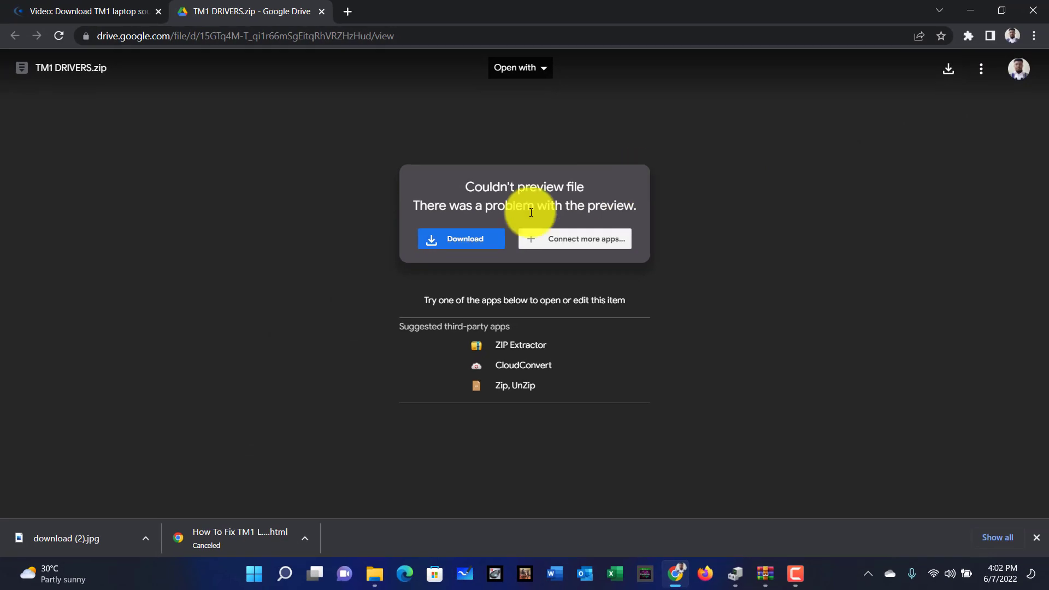
Step: Download TM1 DRIVERS.zip (739M), confirming past the virus-scan warning
click(461, 241)
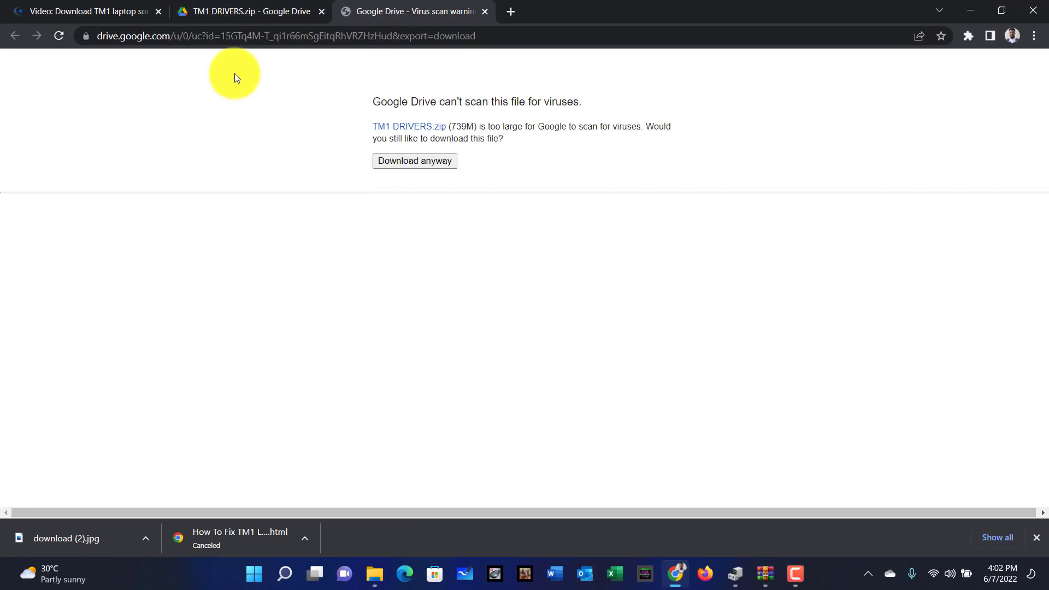
key(F10)
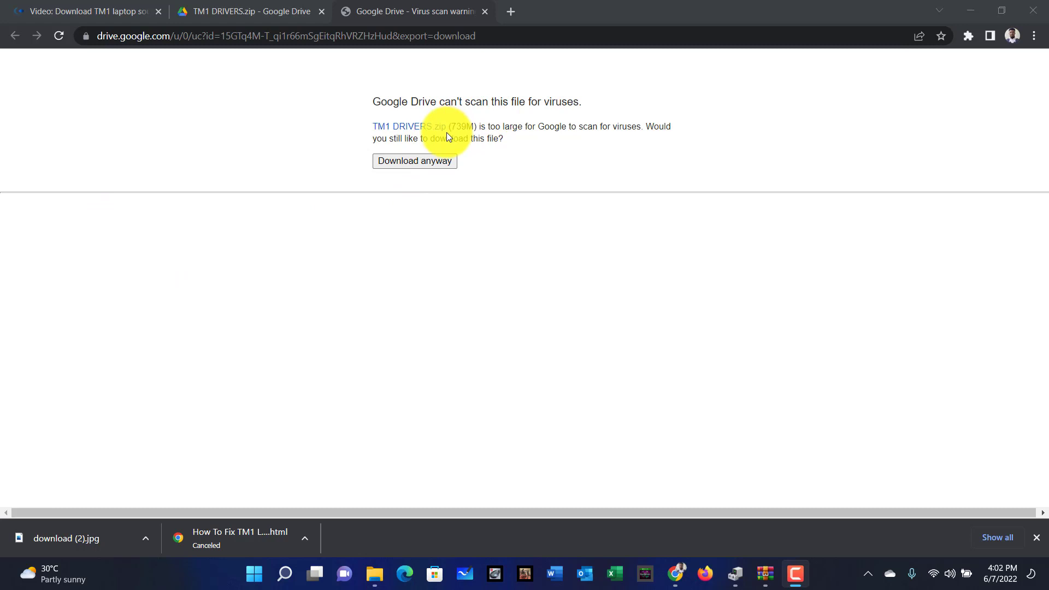
click(412, 163)
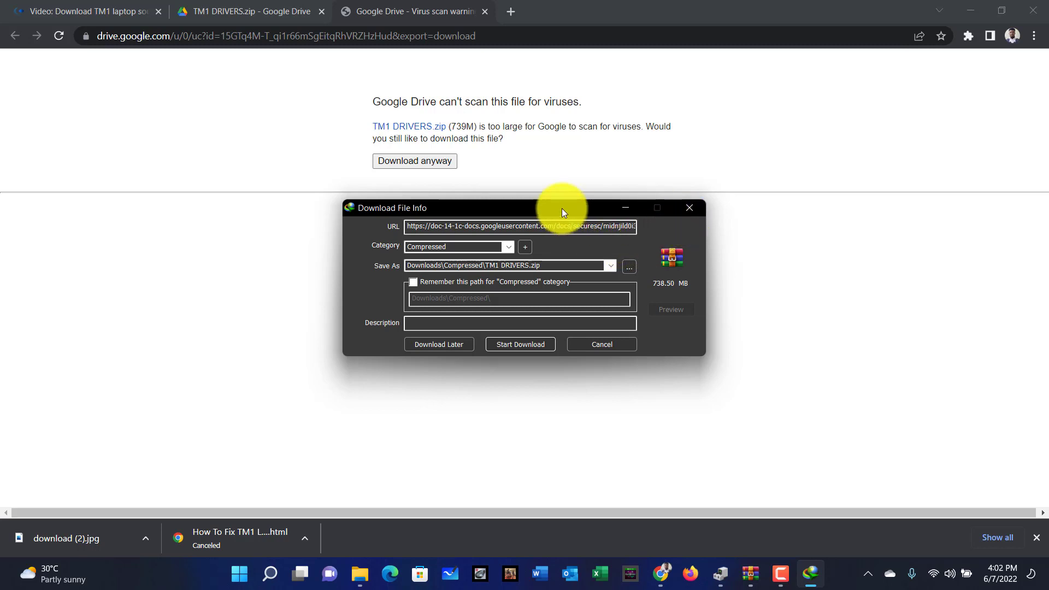
Step: Cancel the download manager's capture, dismiss its notice, and show the desktop
click(690, 208)
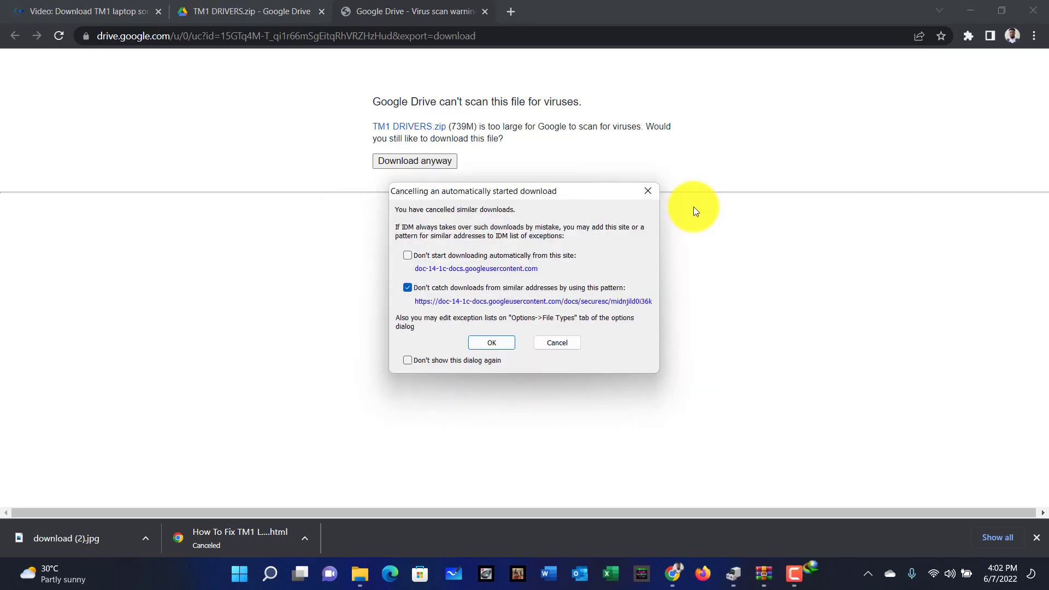
click(648, 193)
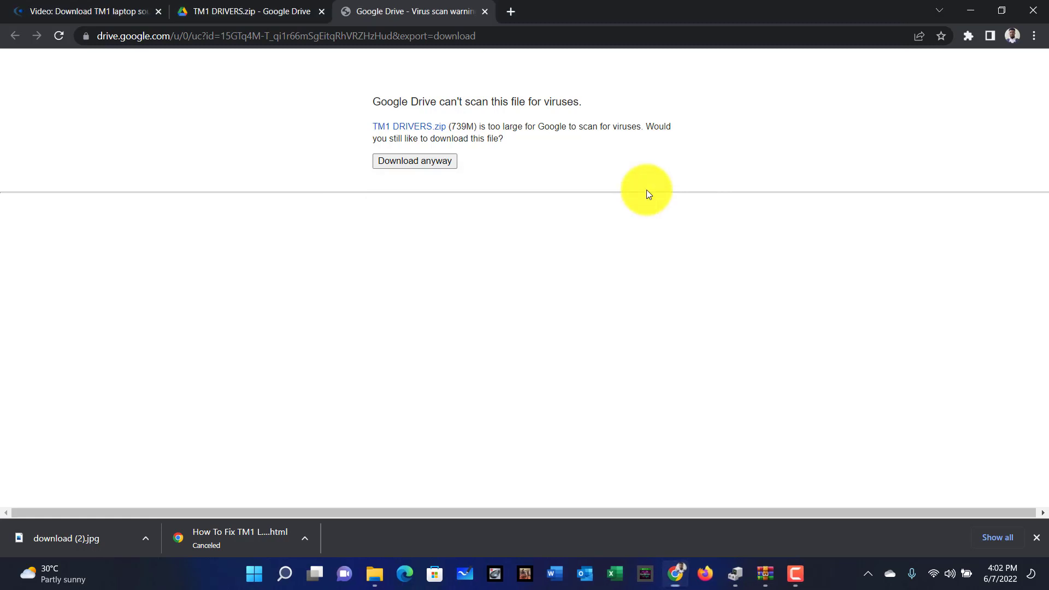
key(super+d)
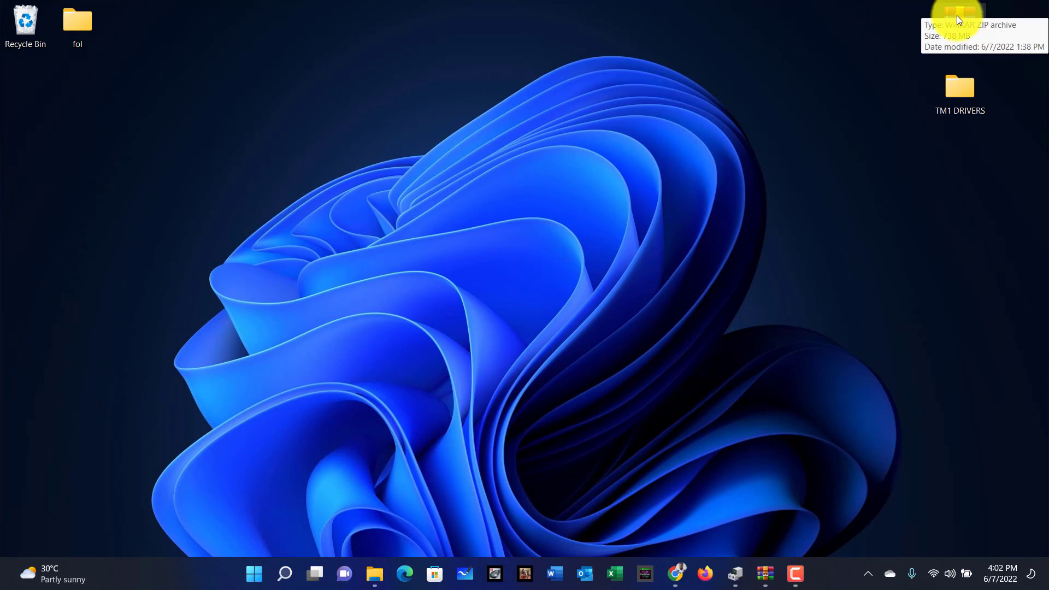
Step: Shift the TM1 DRIVERS zip icon slightly left and open the archive in WinRAR
drag(955, 19, 914, 27)
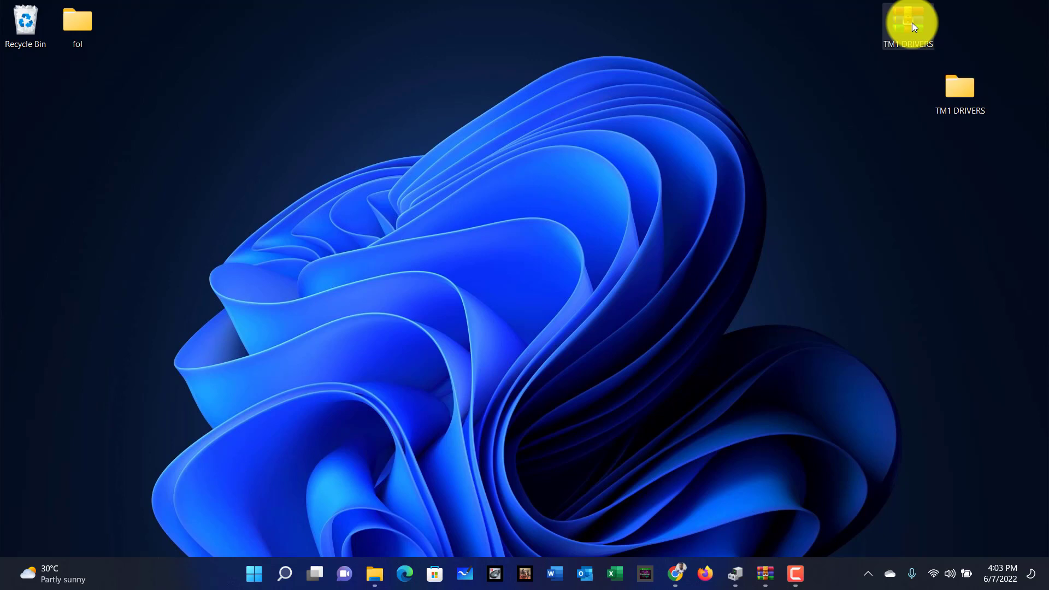
double_click(908, 23)
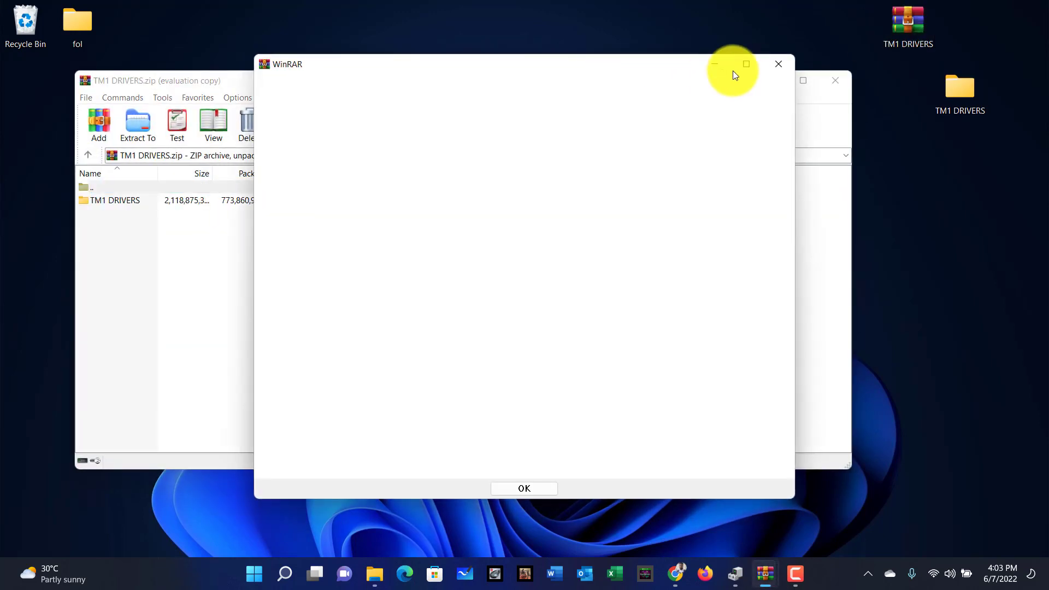
Step: Dismiss the trial notice, drag the TM1 DRIVERS folder onto the desktop, then show the desktop
click(783, 64)
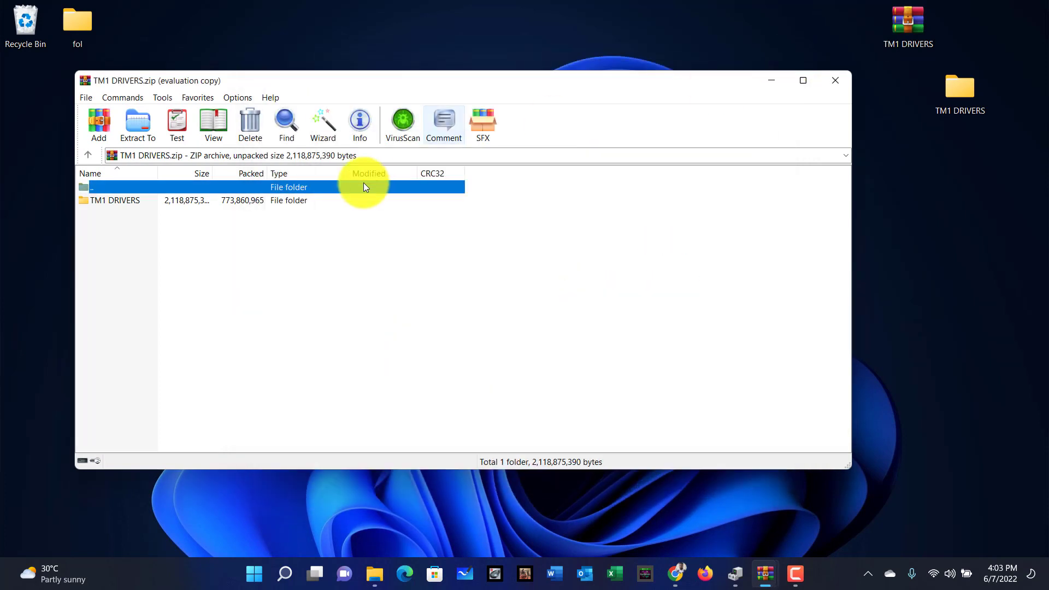
click(119, 201)
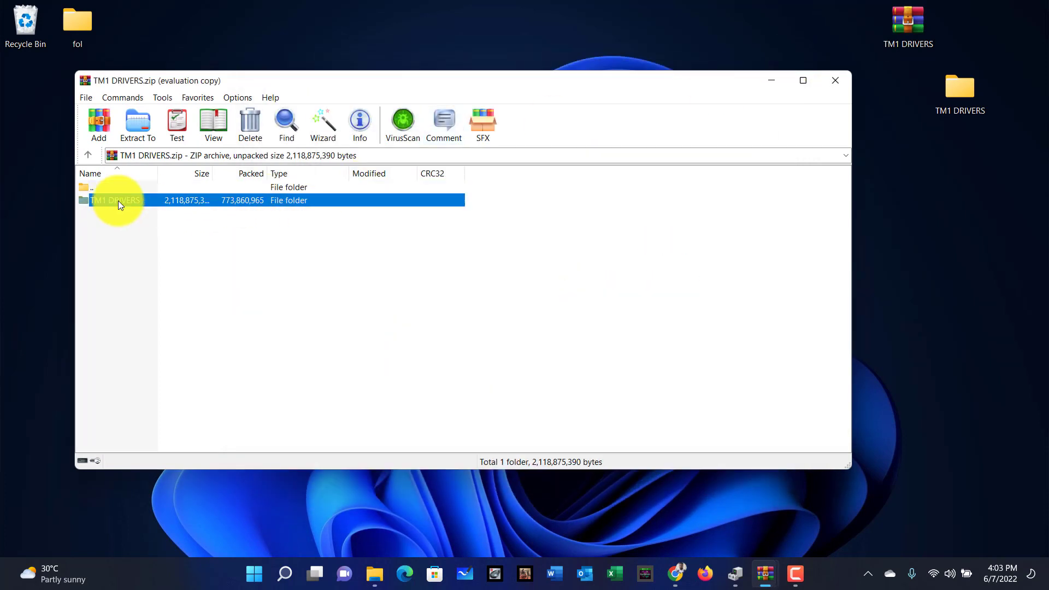
drag(118, 201, 1002, 242)
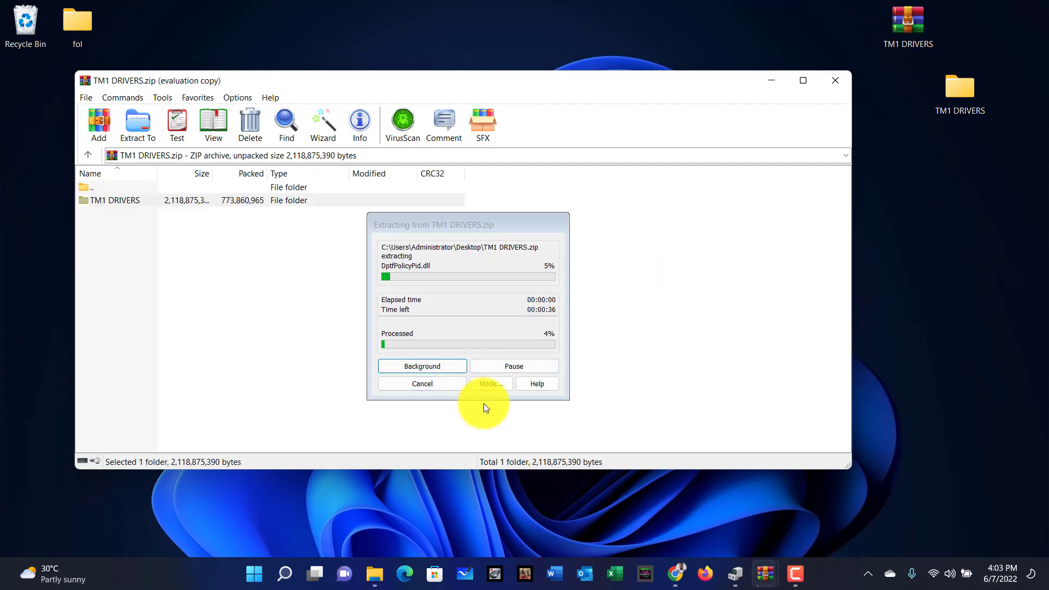
click(444, 384)
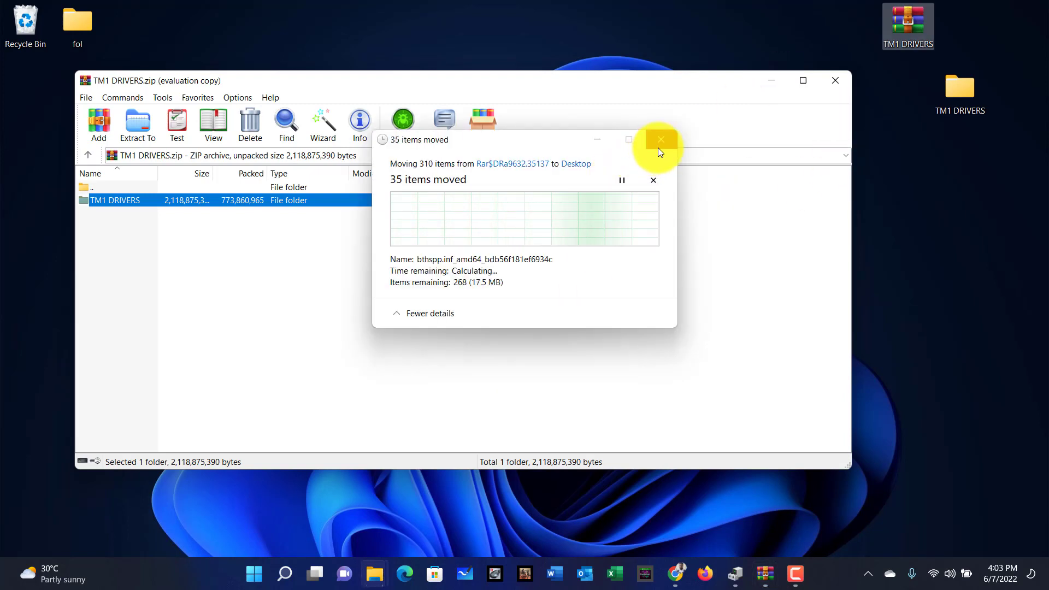
click(659, 143)
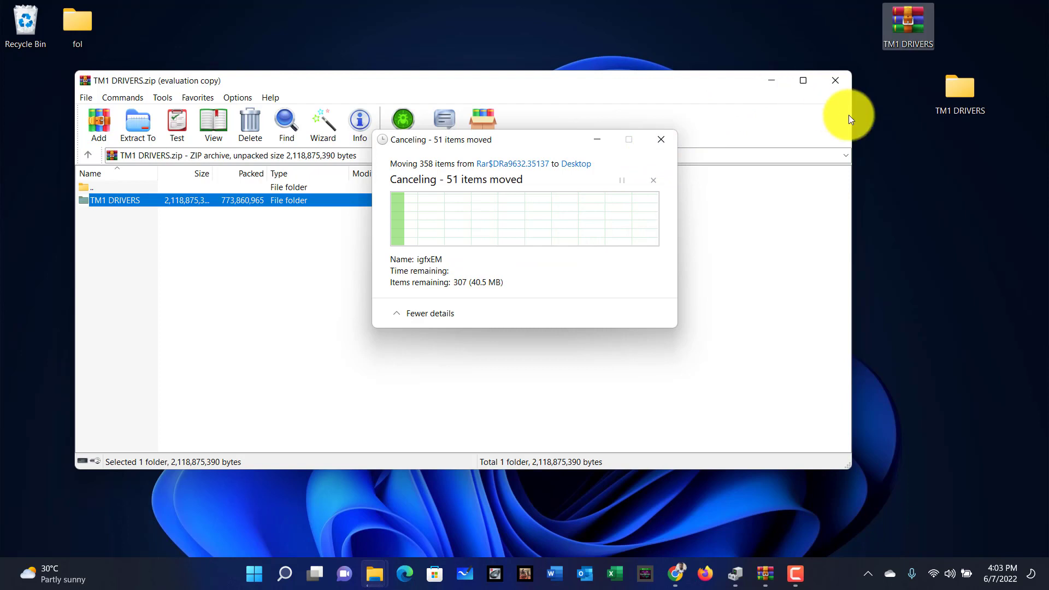
key(super+d)
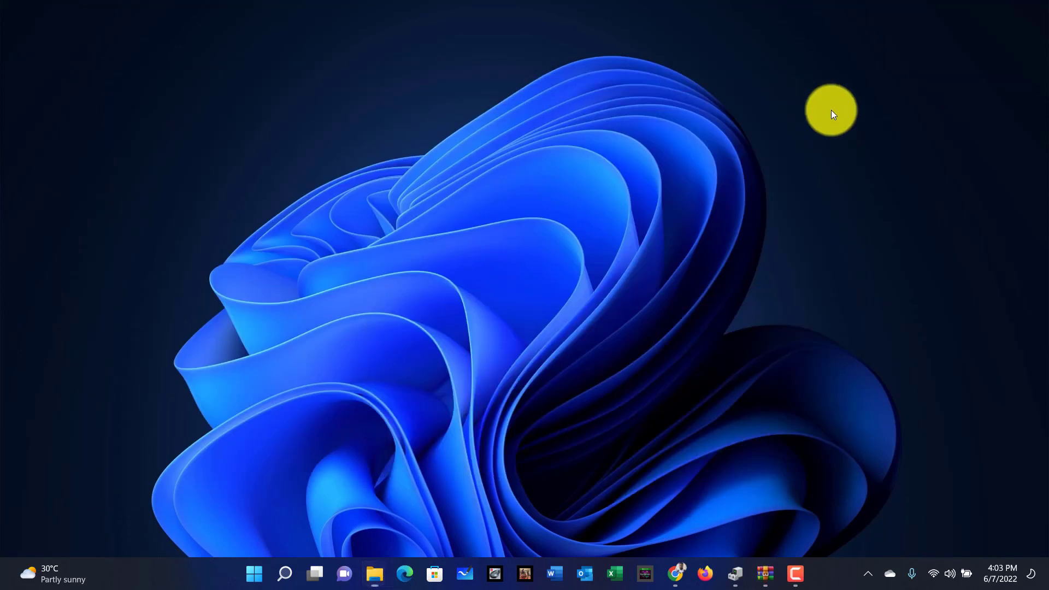
Step: Line the TM1 DRIVERS folder up under the zip and launch Device Manager from the Start quick list
drag(960, 95, 912, 91)
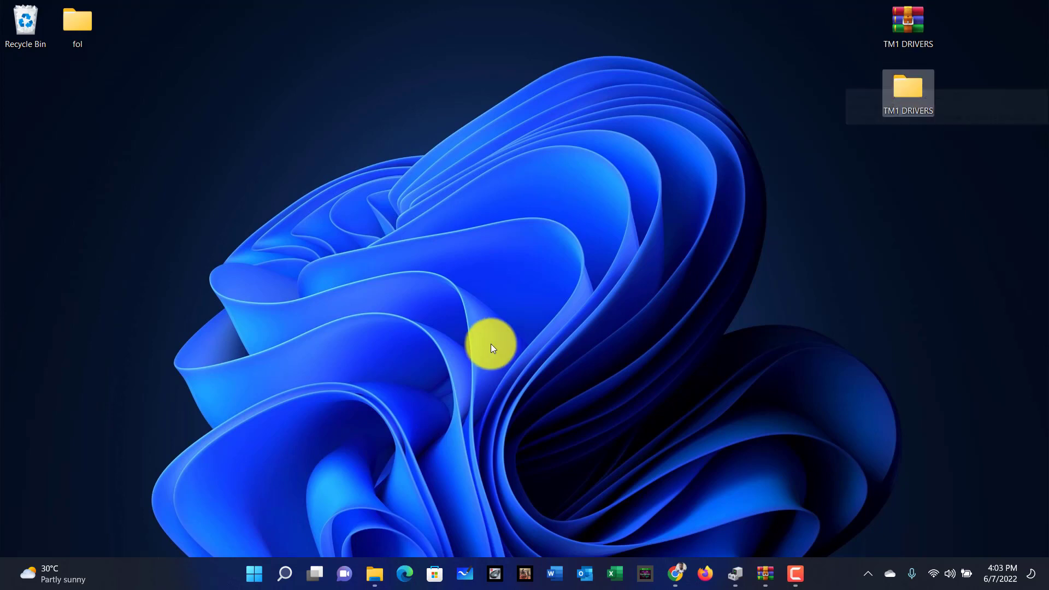
right_click(254, 573)
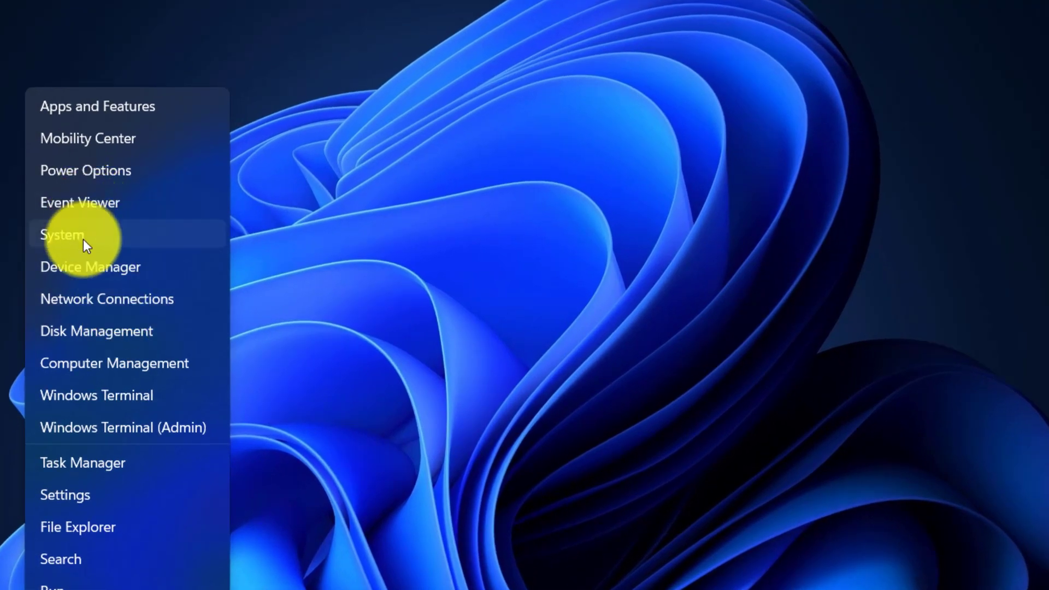
click(84, 275)
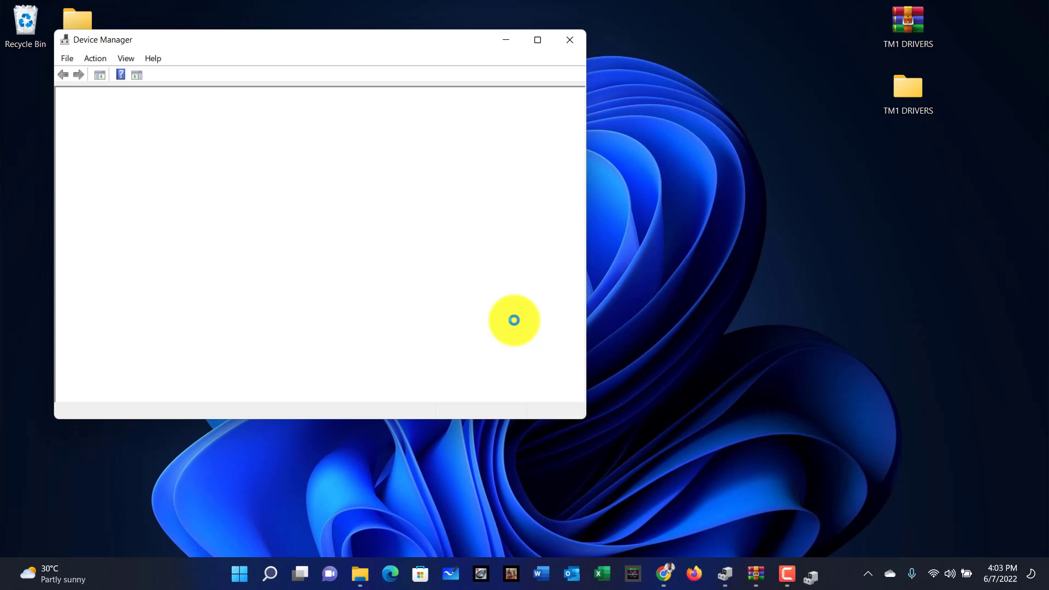
Step: Maximize the Device Manager window
click(539, 39)
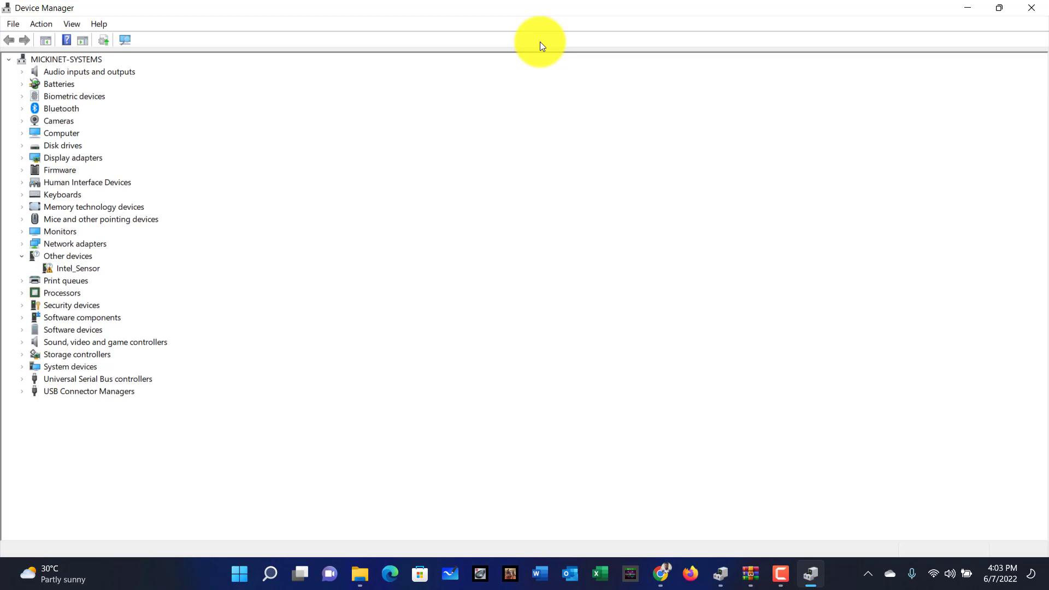
key(super+x)
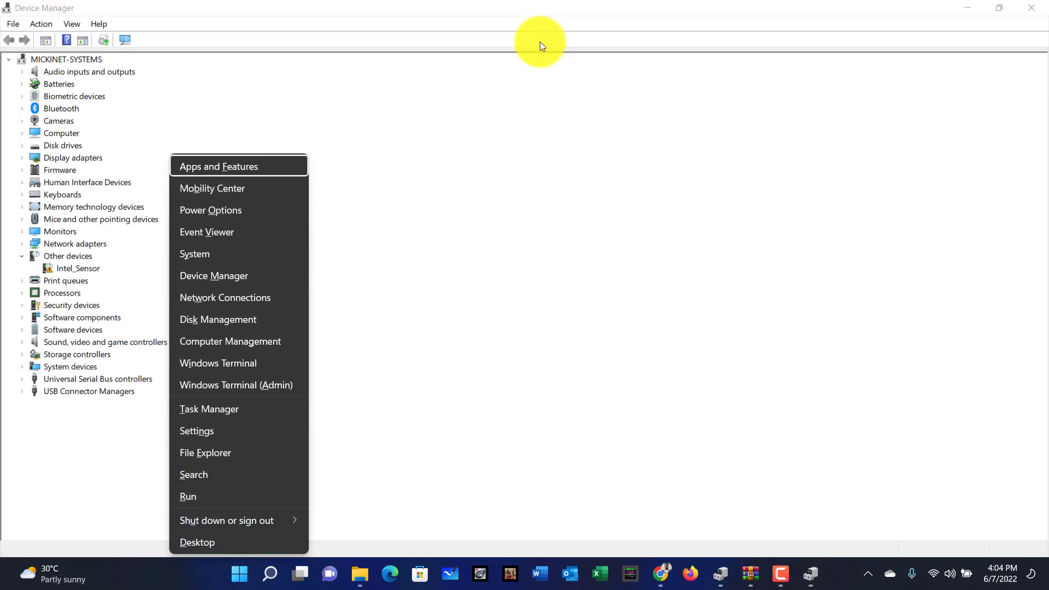
click(682, 194)
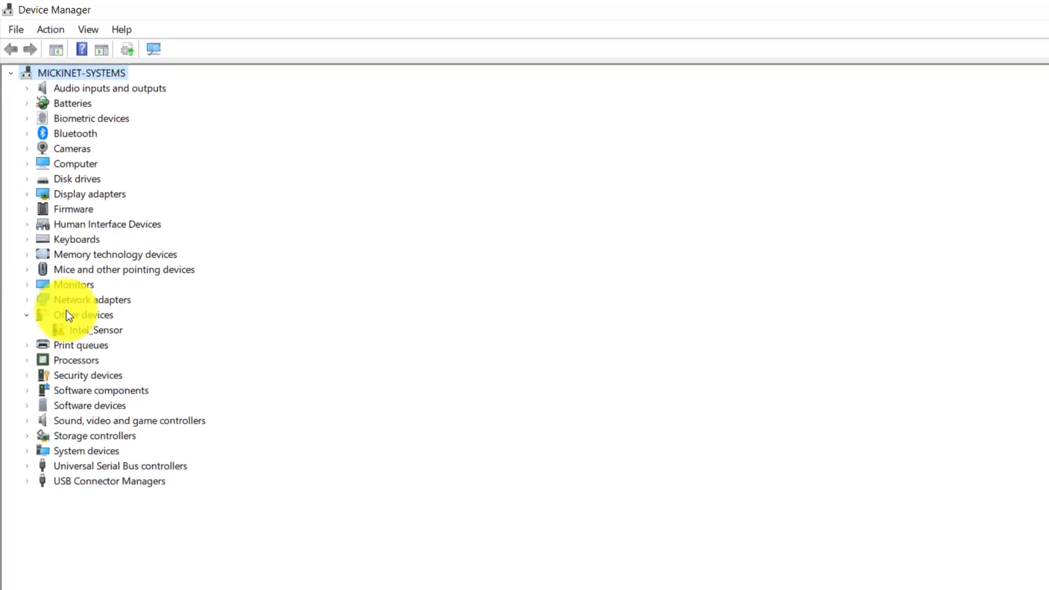
Step: Under Other devices, start Update driver for the Intel_Sensor device
click(100, 439)
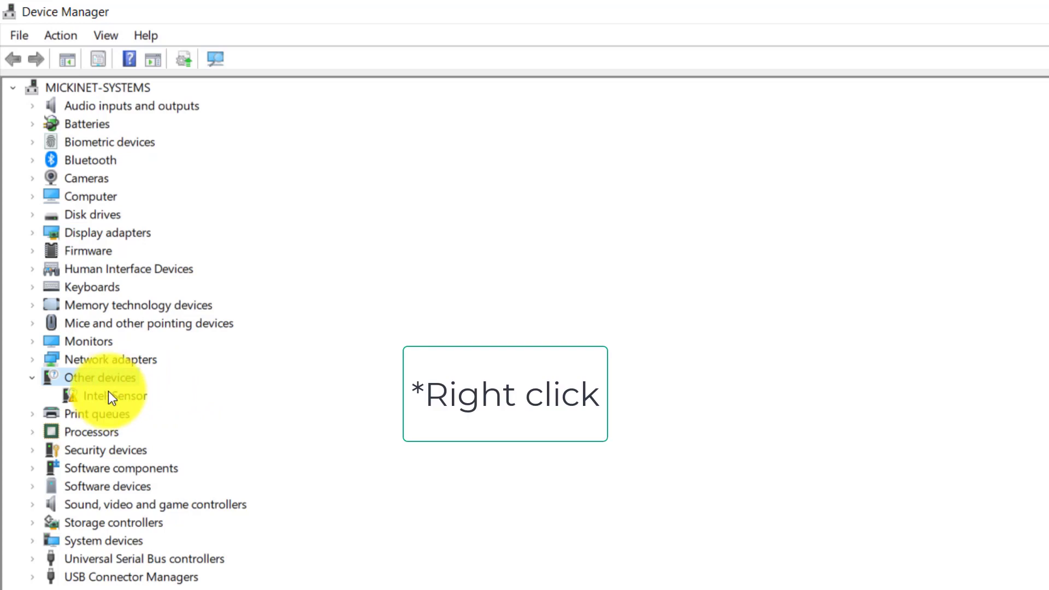
right_click(99, 378)
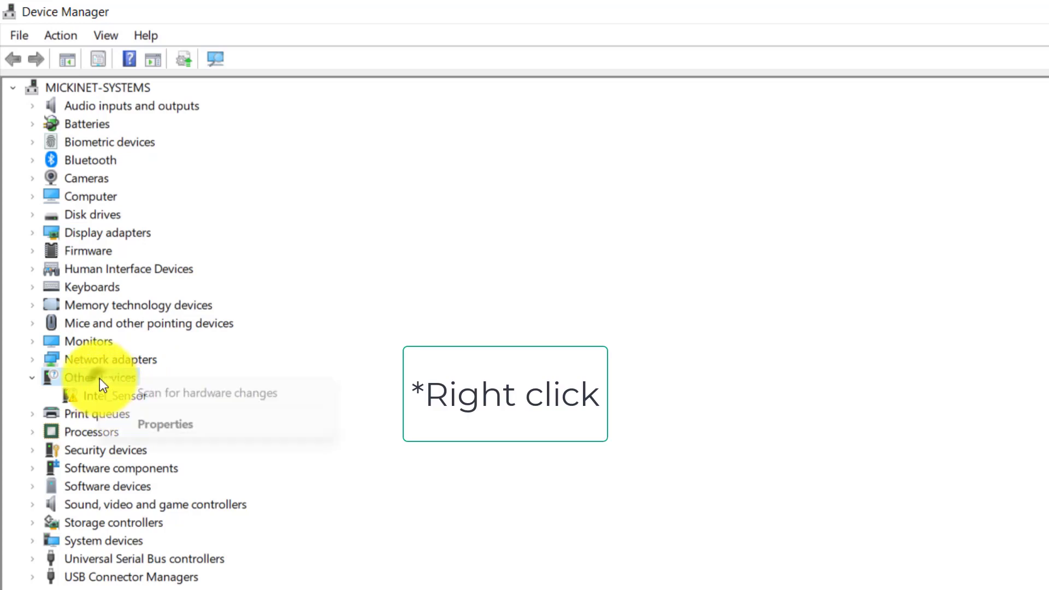
click(225, 462)
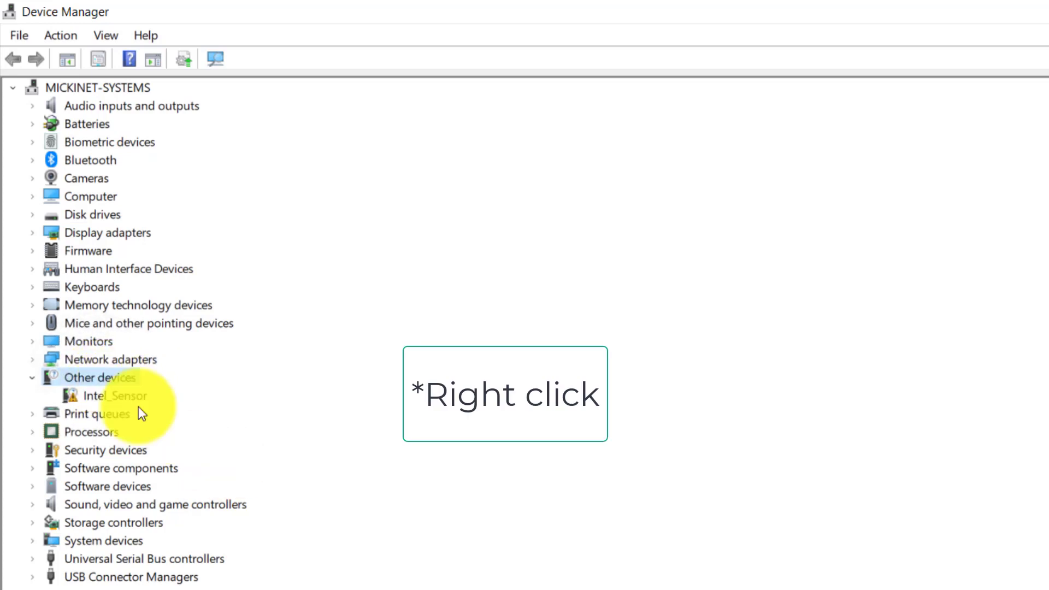
click(100, 396)
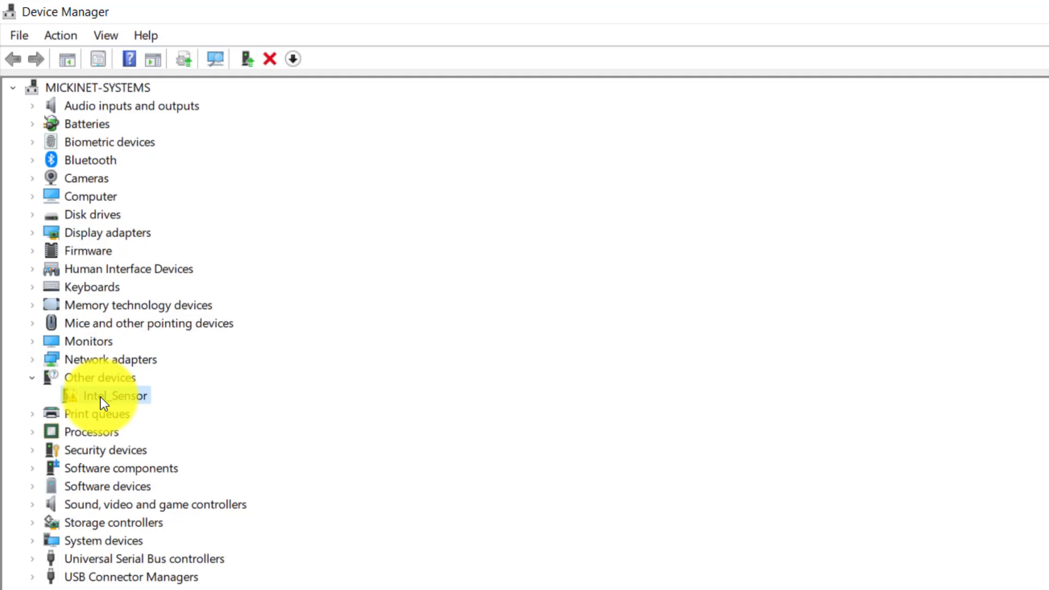
right_click(100, 397)
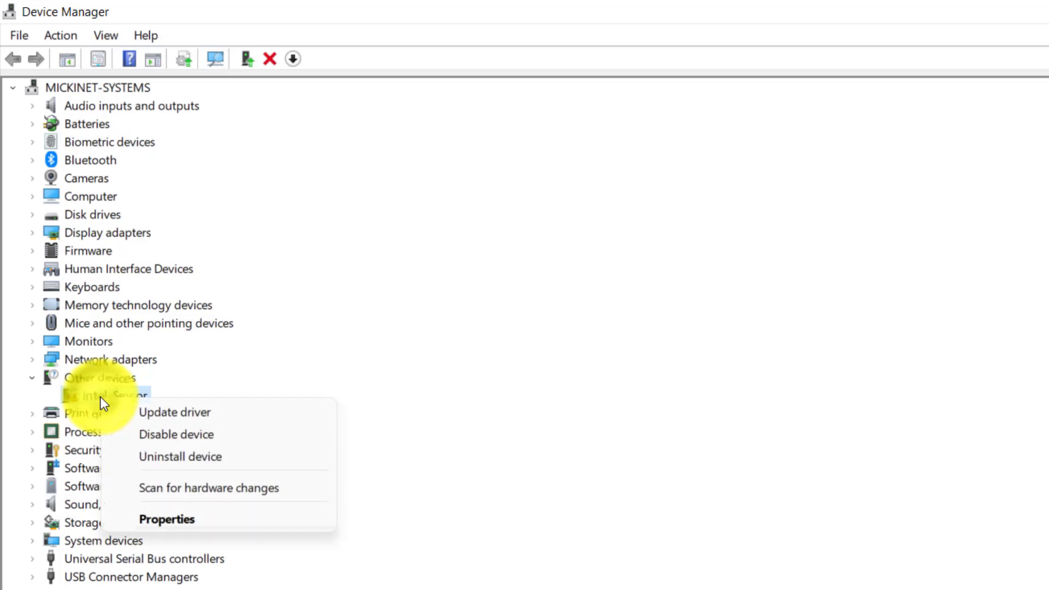
click(184, 412)
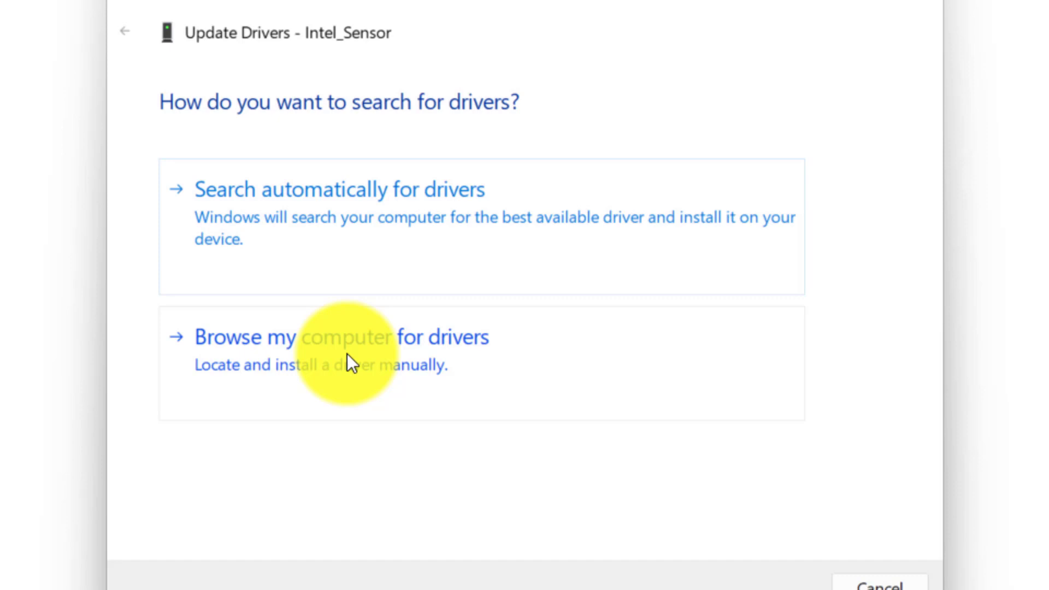
Step: Choose to browse for drivers and set the search location to Desktop\TM1 DRIVERS, subfolders included
click(347, 355)
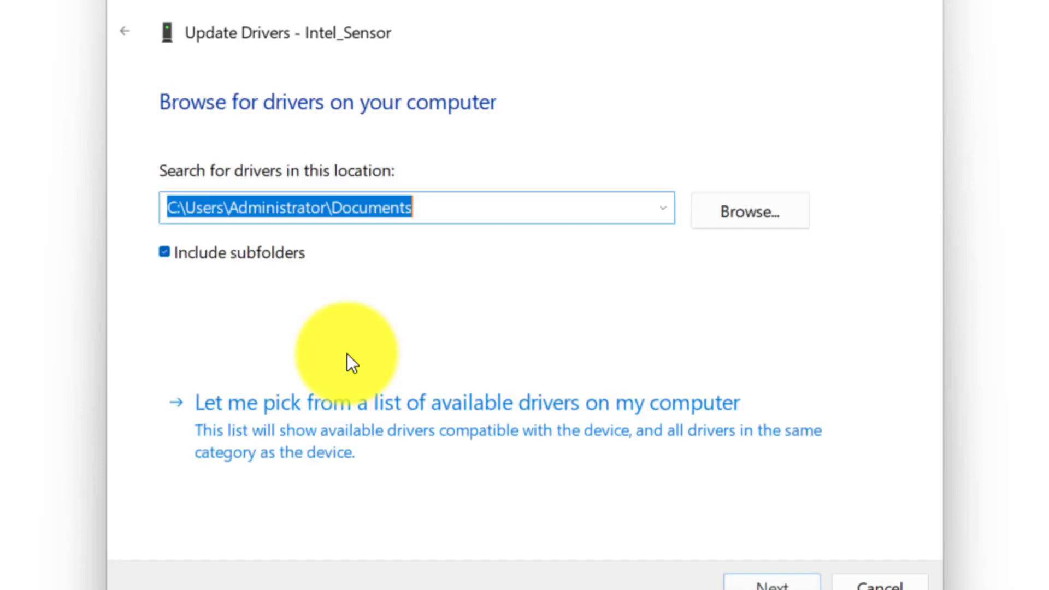
click(754, 215)
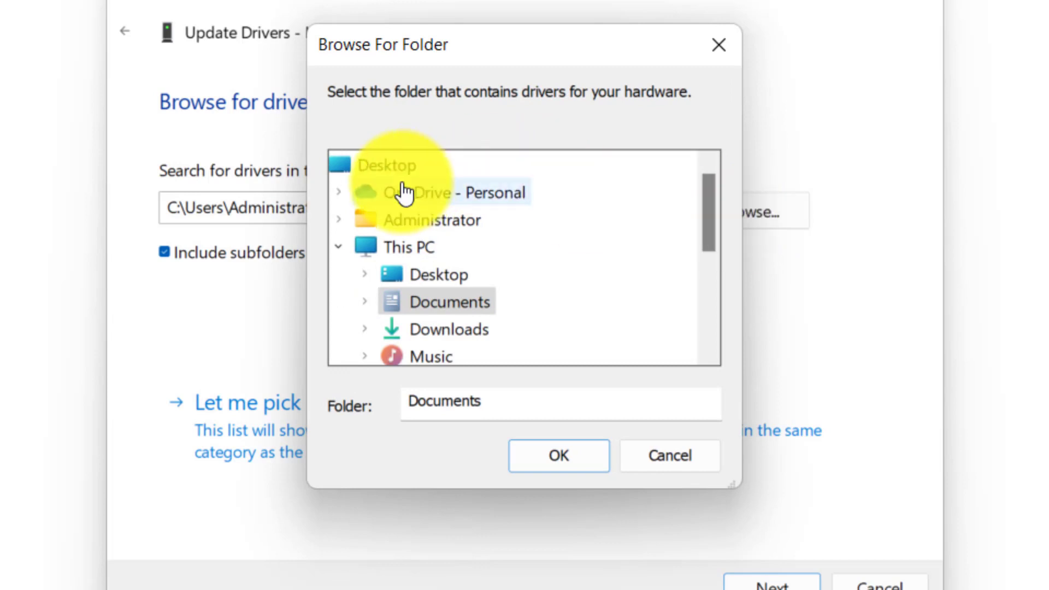
click(389, 174)
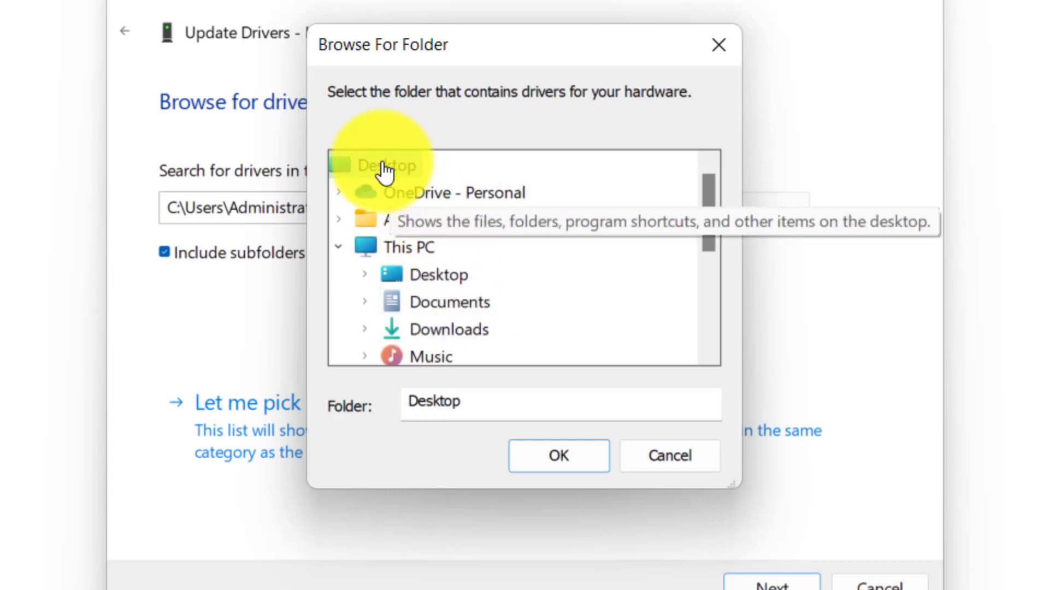
double_click(446, 279)
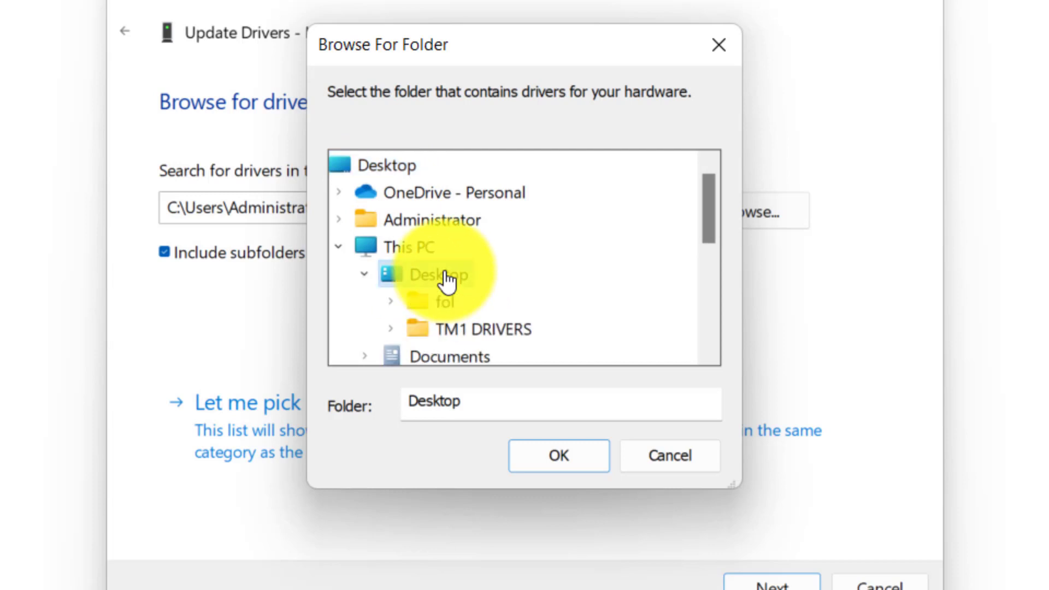
click(472, 346)
double_click(472, 345)
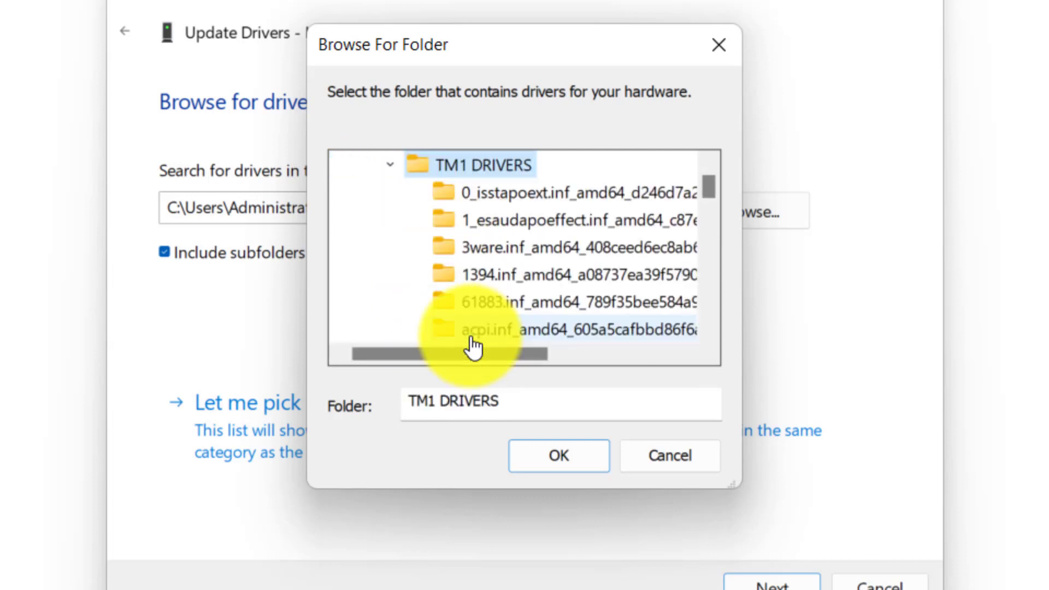
click(552, 456)
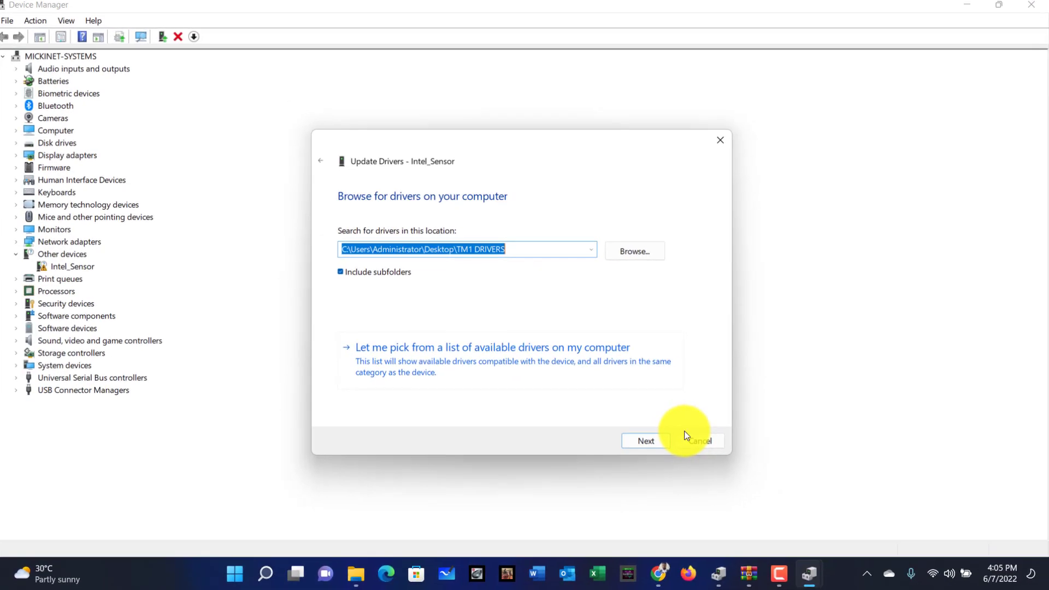
Step: Start the TM1 DRIVERS driver search, close the Update Drivers wizard, and minimize Device Manager
click(642, 443)
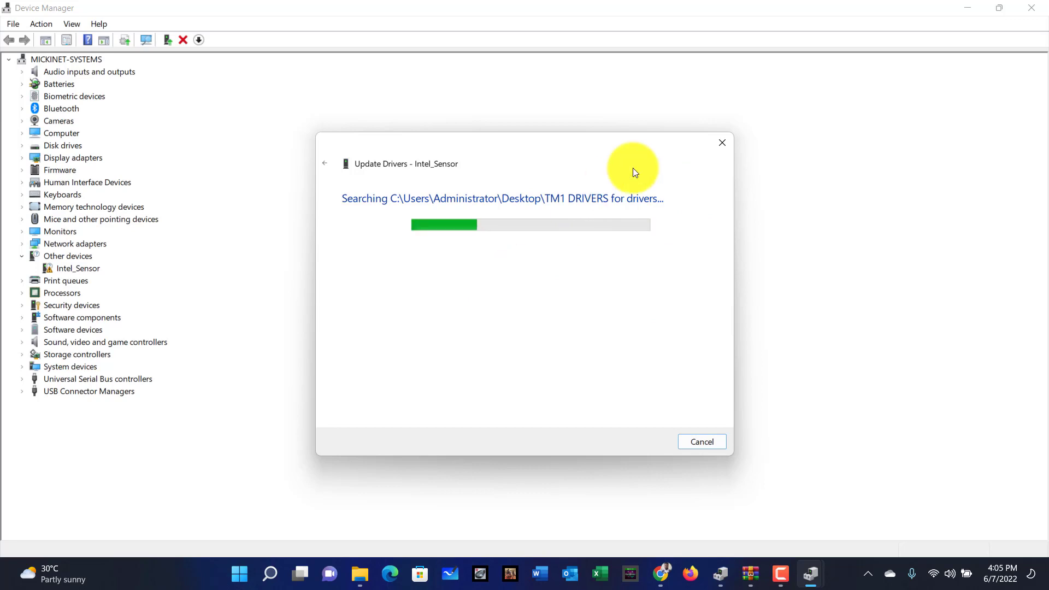
click(720, 147)
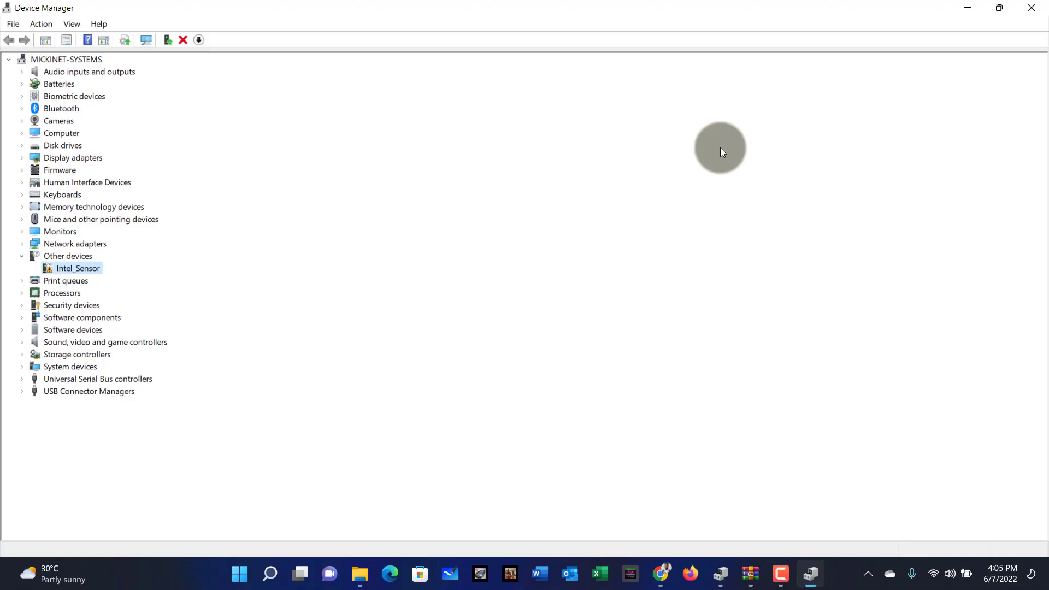
click(968, 9)
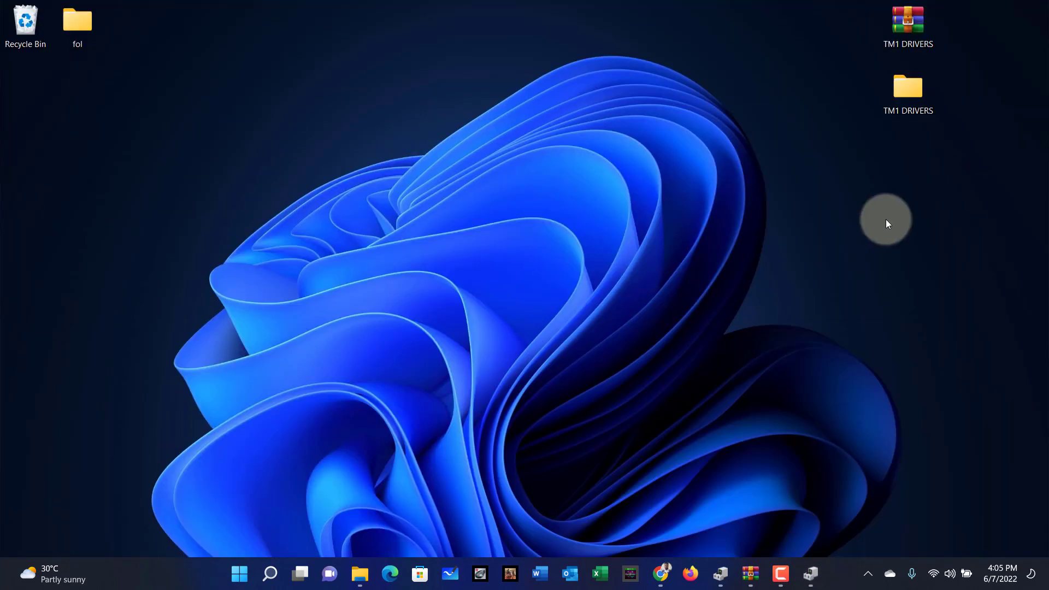
Step: Open the desktop TM1 DRIVERS folder in File Explorer and maximize the window
double_click(912, 89)
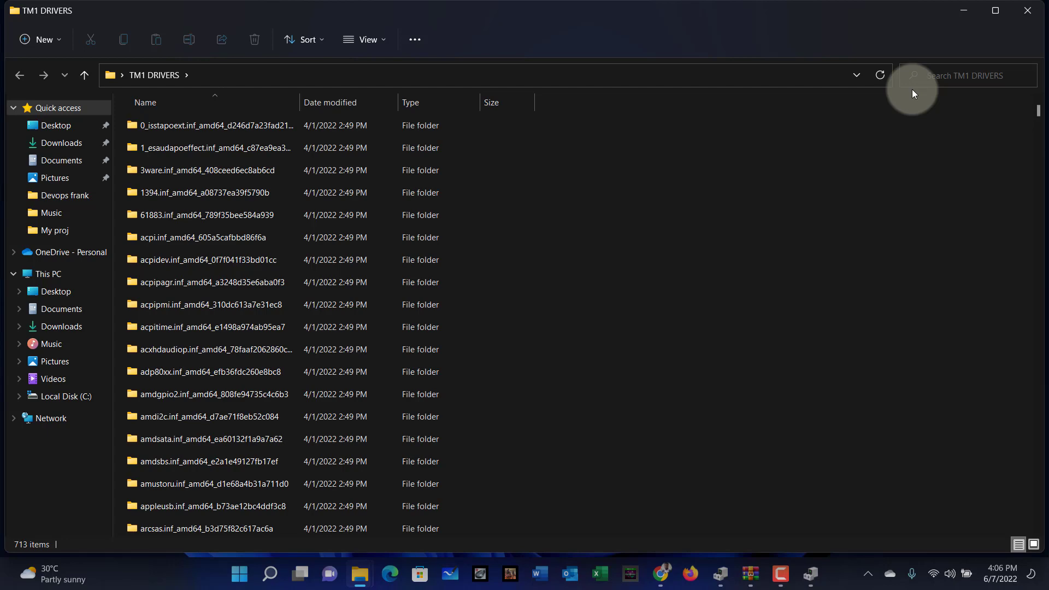
drag(920, 31, 969, 32)
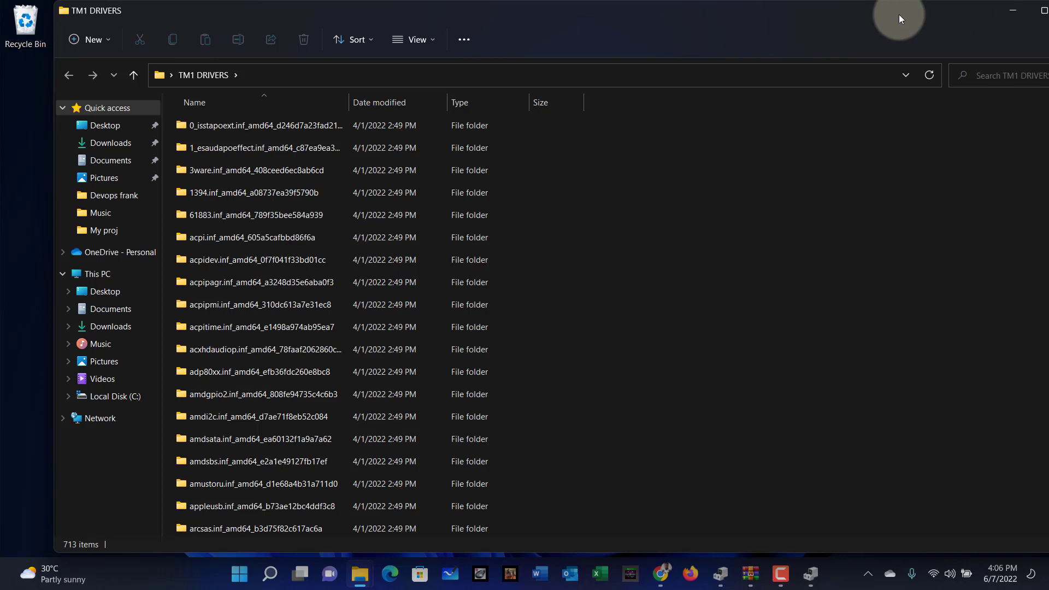
click(1044, 13)
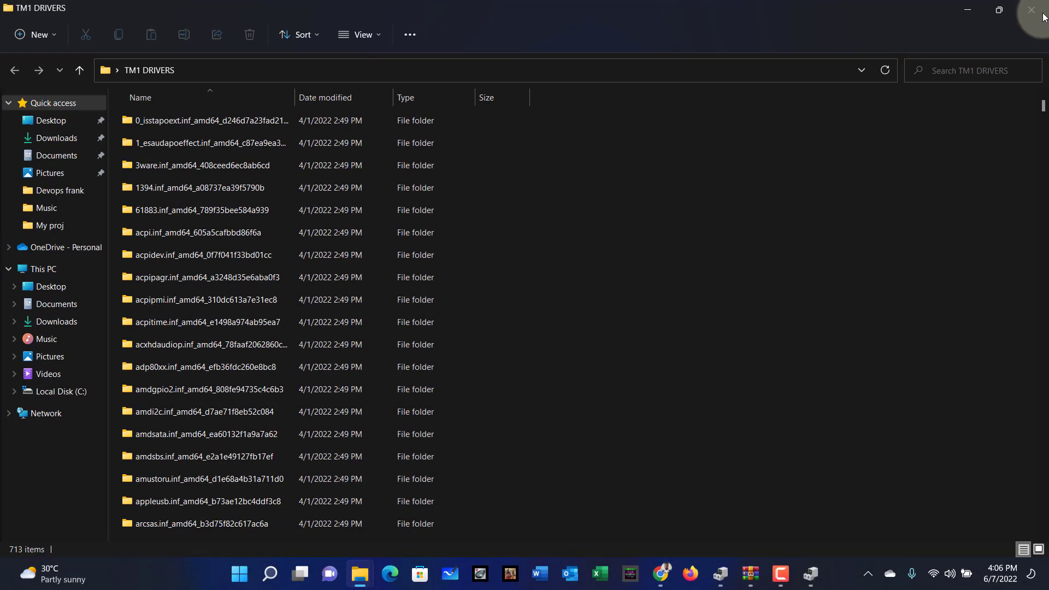